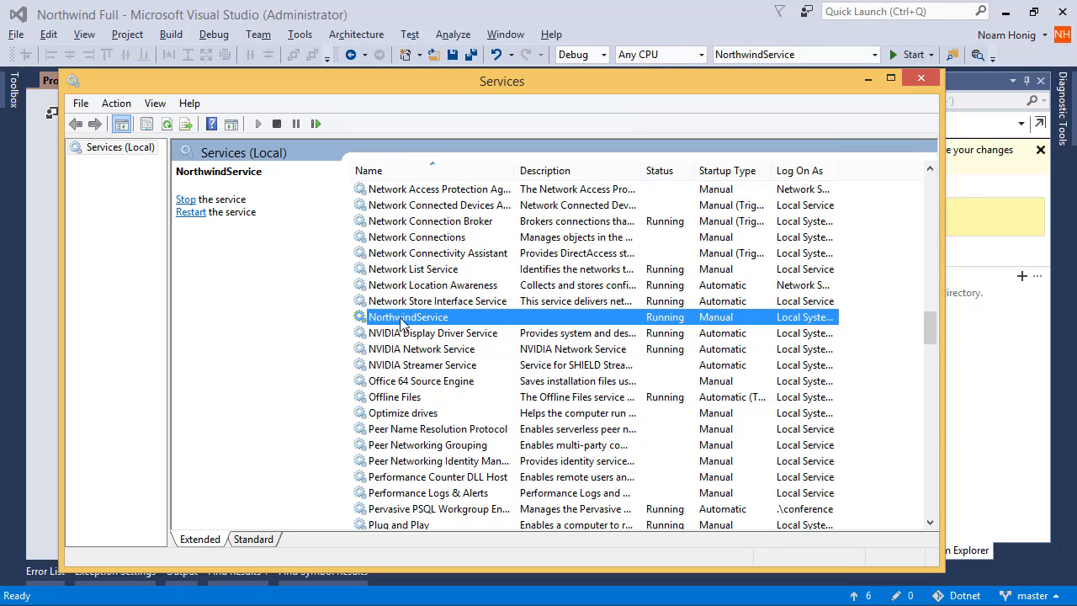
Switch to Visual Studio, try to rebuild the NorthwindService project, and read the error lines in the build output
click(627, 26)
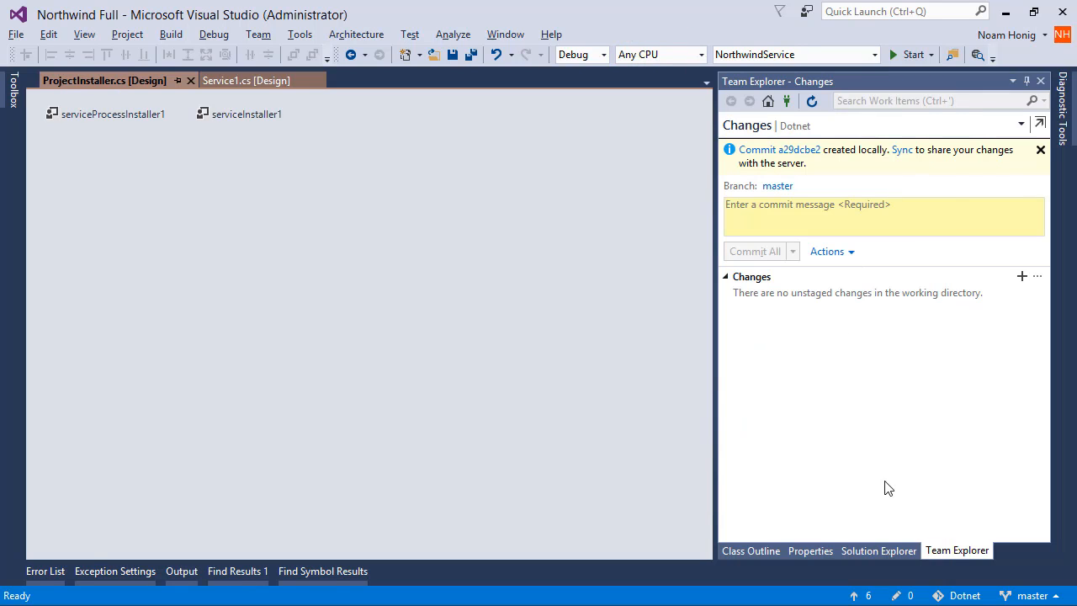
click(865, 551)
right_click(778, 373)
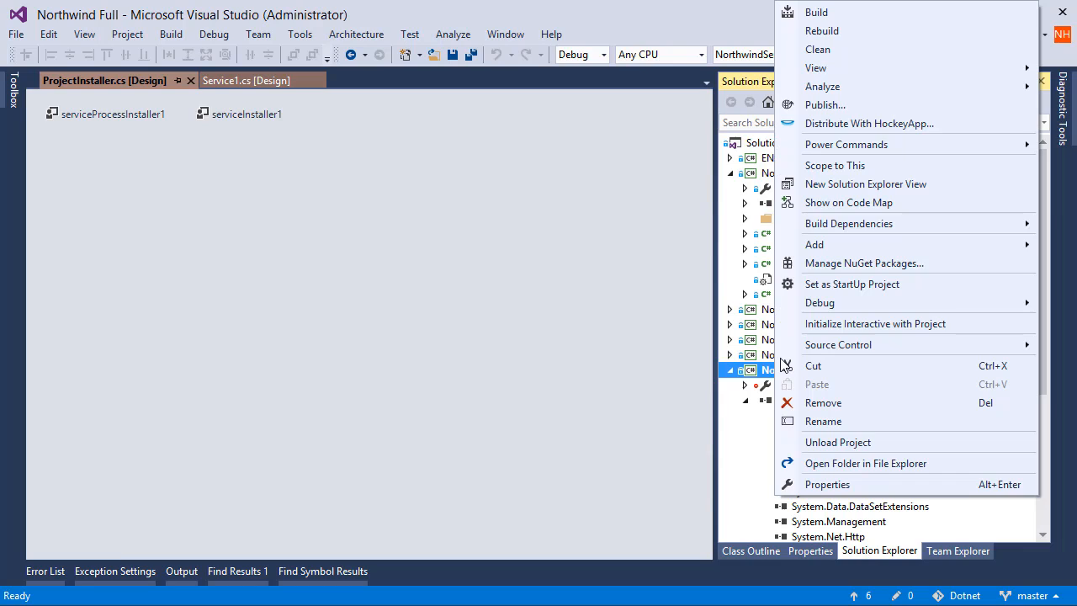
click(813, 34)
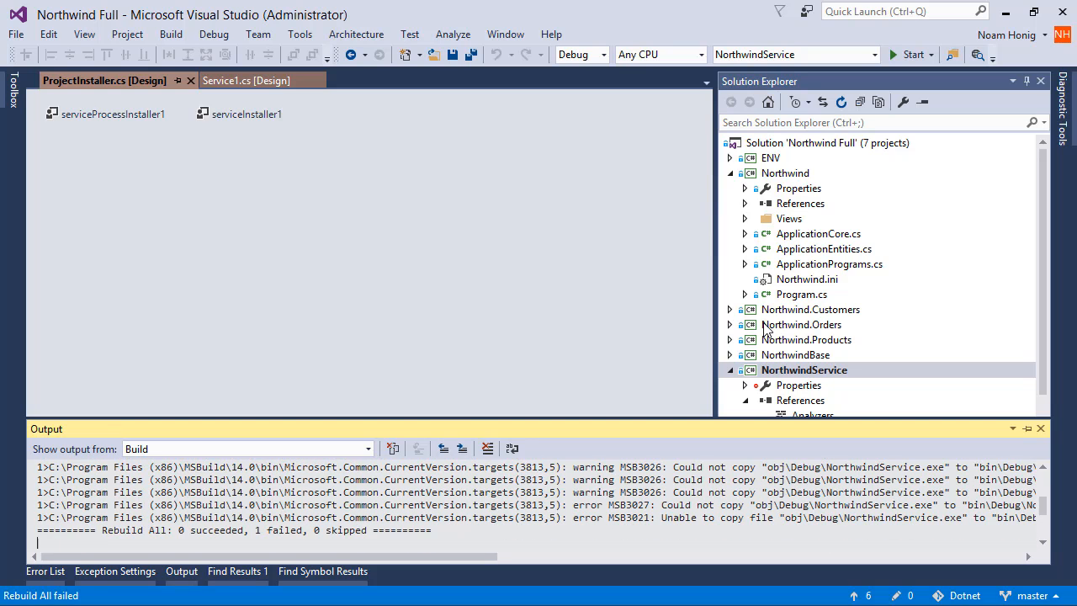
drag(661, 505, 996, 526)
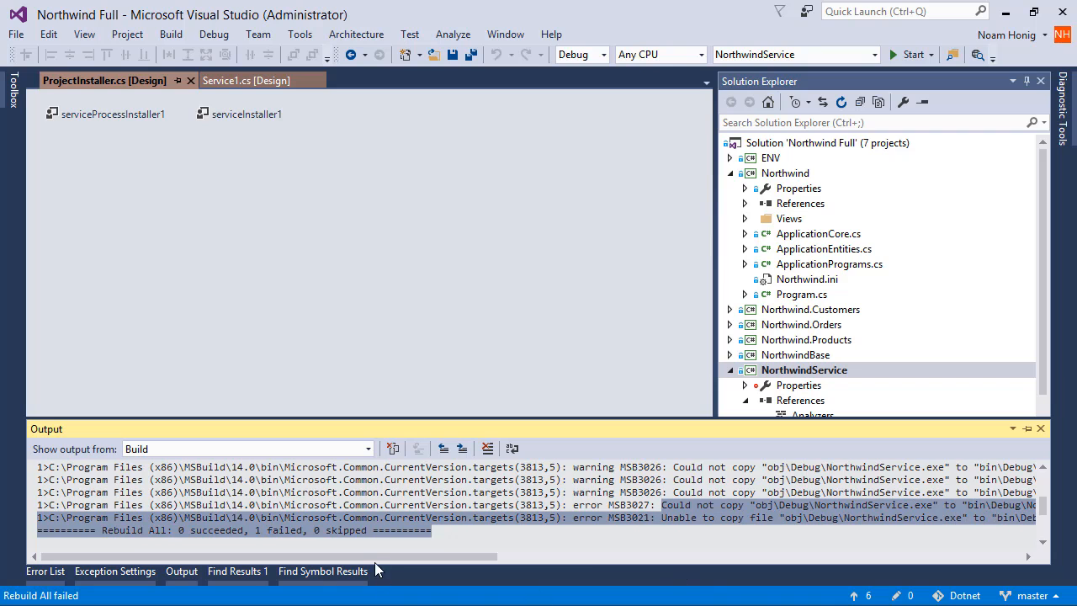
drag(375, 557, 589, 578)
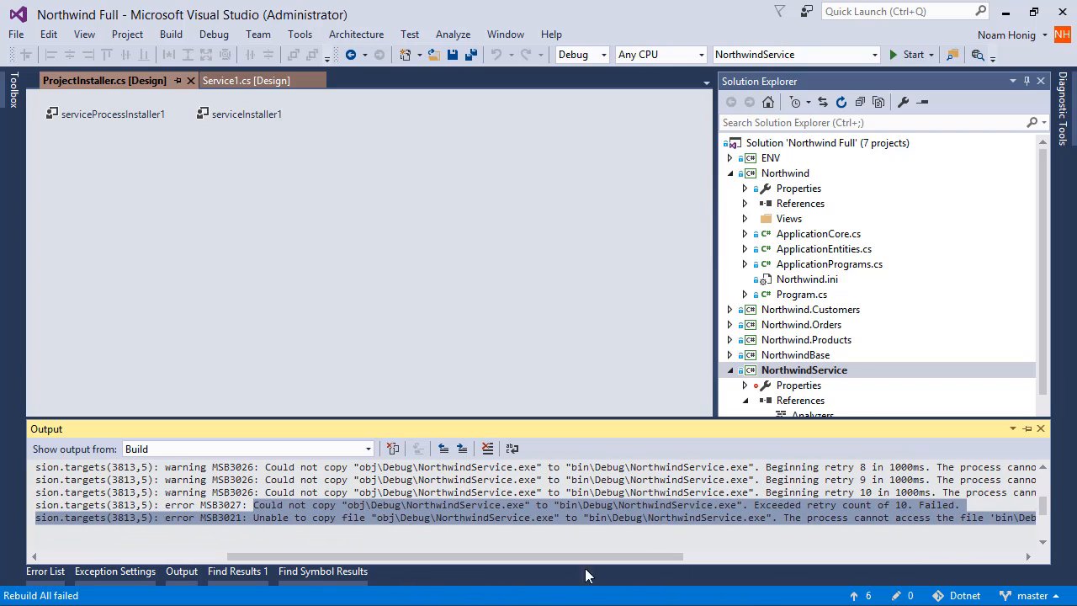
Switch to the Debug folder in File Explorer and try to delete NorthwindService.exe
key(alt+Tab)
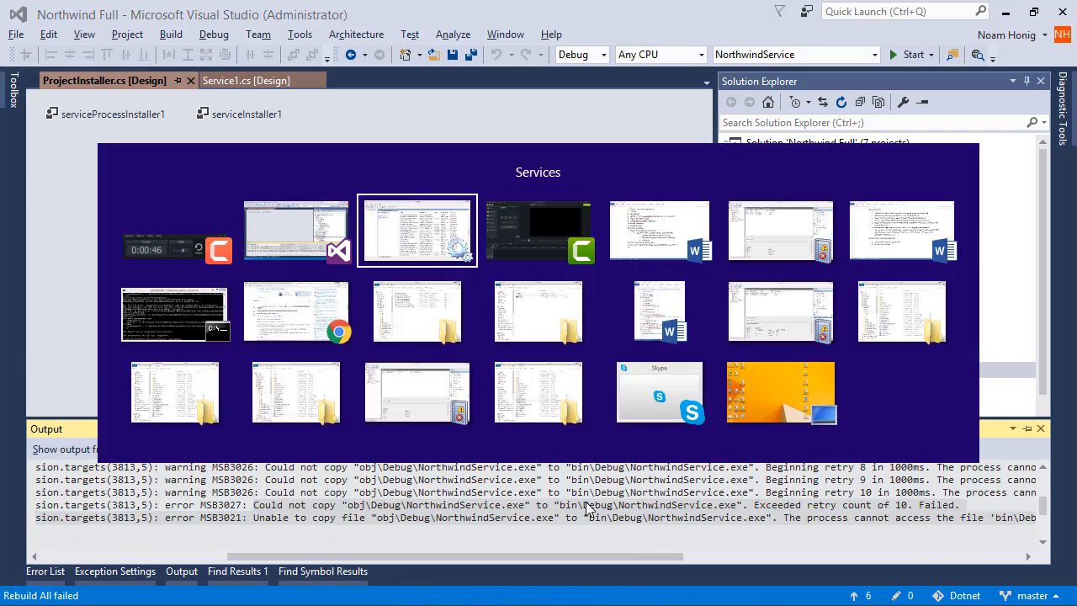
key(alt+Tab)
key(alt+Tab)
key(alt+Tab)
key(alt+Tab)
key(alt+Tab)
key(alt+Tab)
key(alt+Tab)
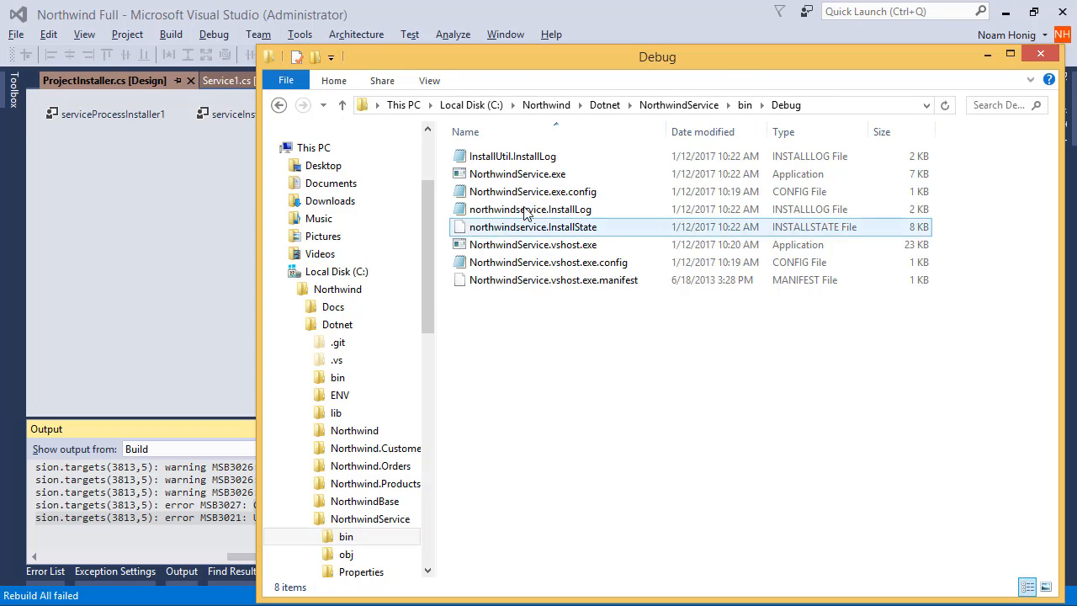
click(512, 174)
key(Delete)
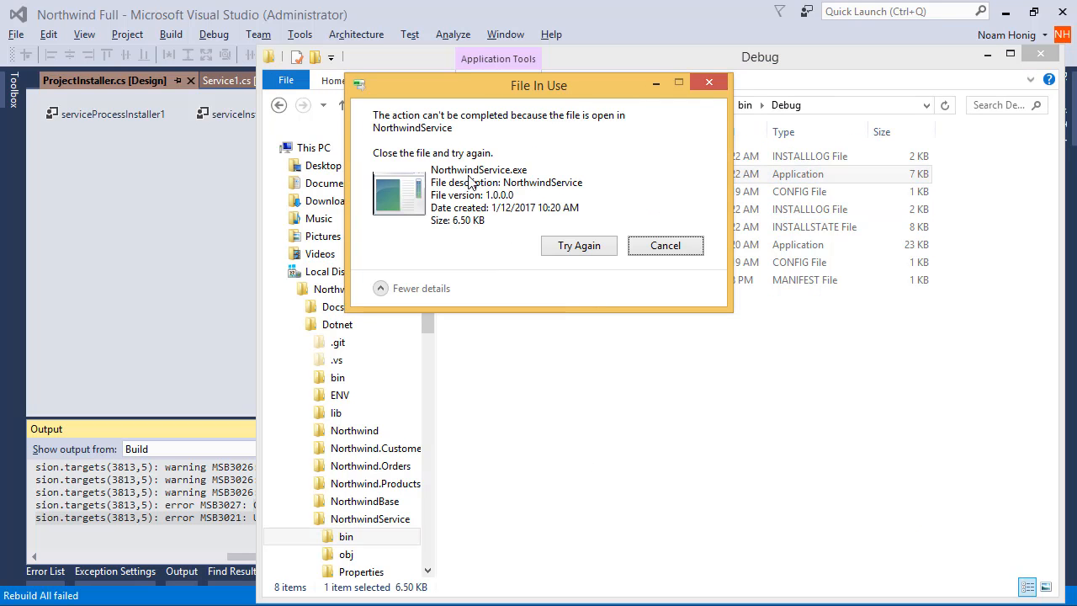
click(659, 251)
click(564, 489)
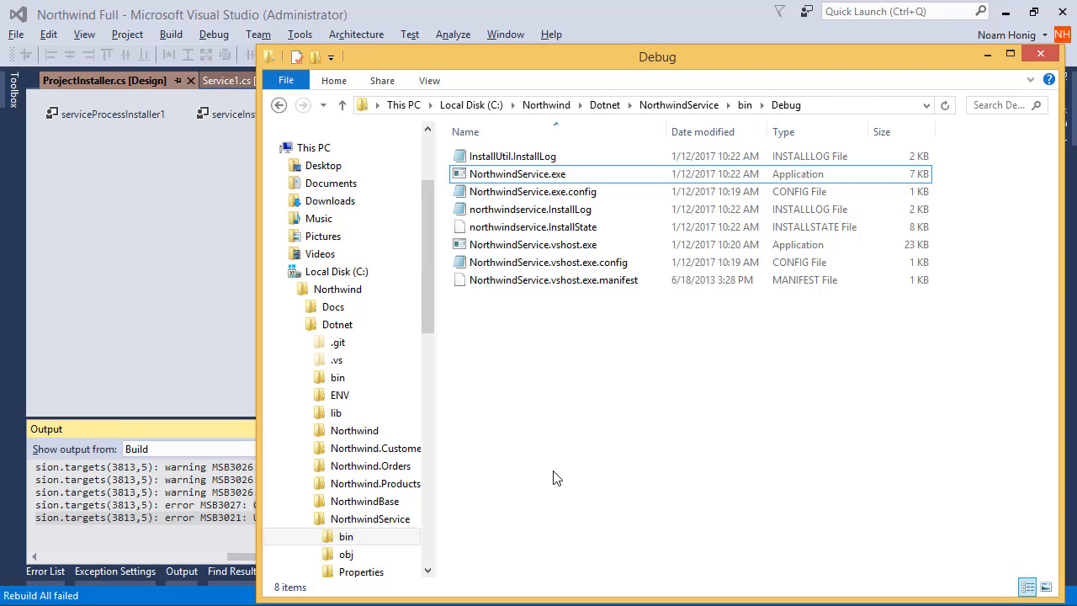
Switch to the Services window and stop NorthwindService
key(alt+Tab)
key(alt+Tab)
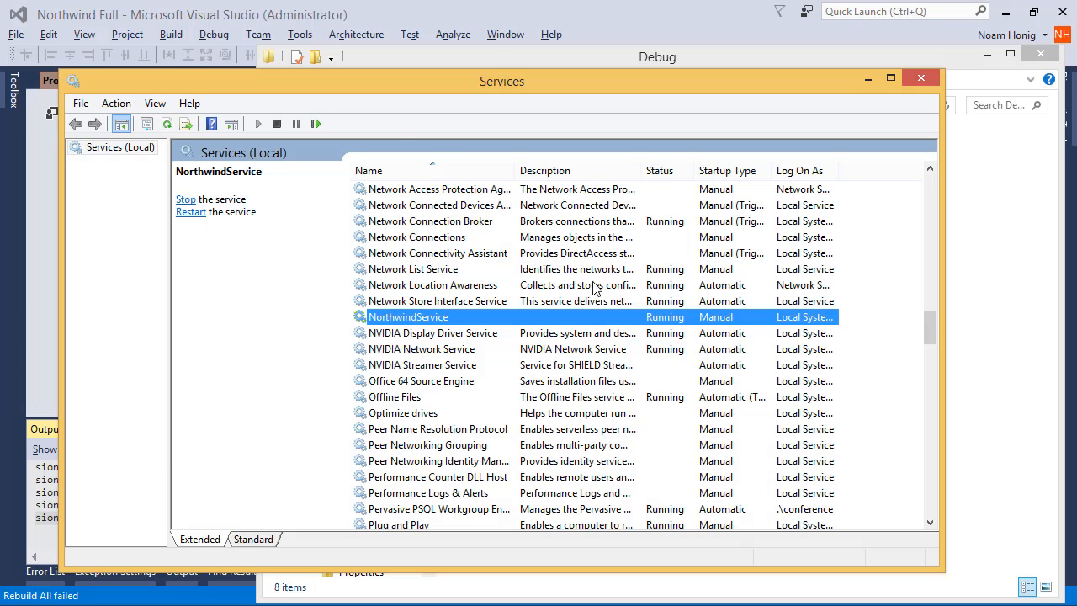
click(276, 124)
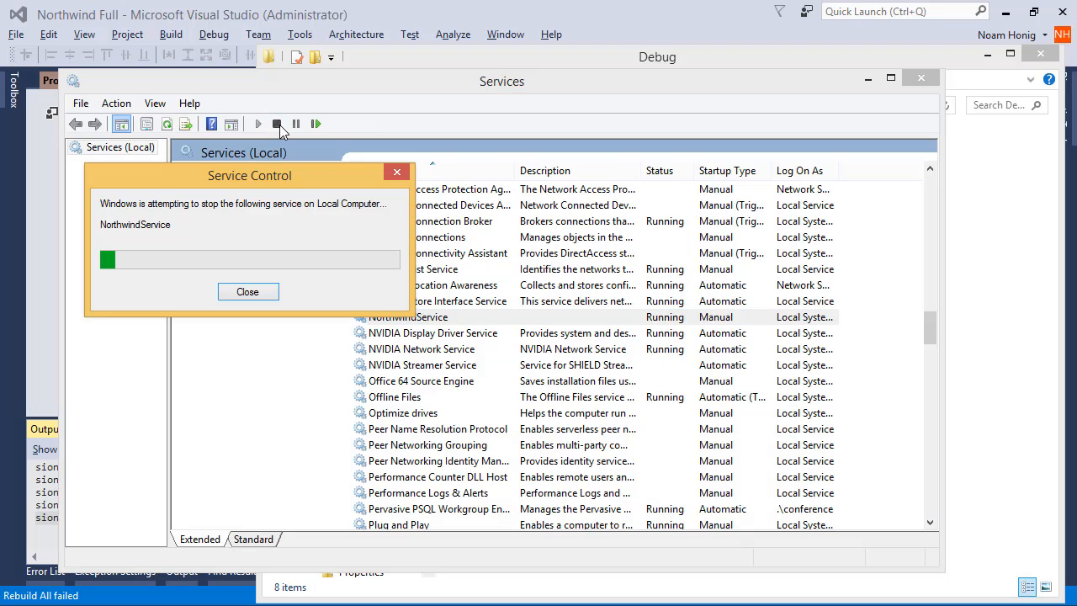
Return to the Debug folder in File Explorer and delete NorthwindService.exe
click(979, 354)
click(517, 174)
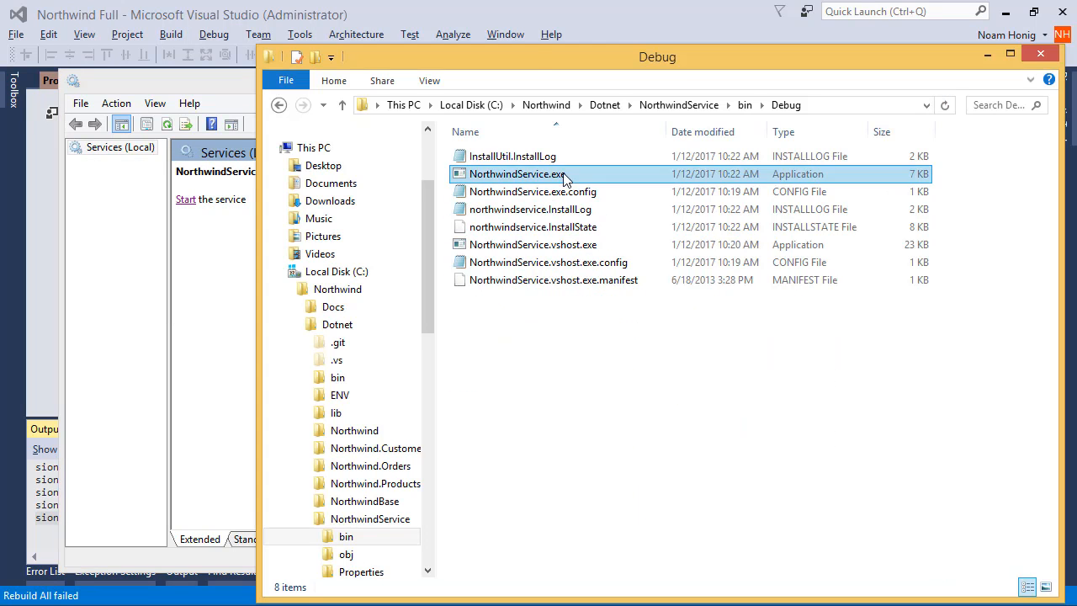
key(Delete)
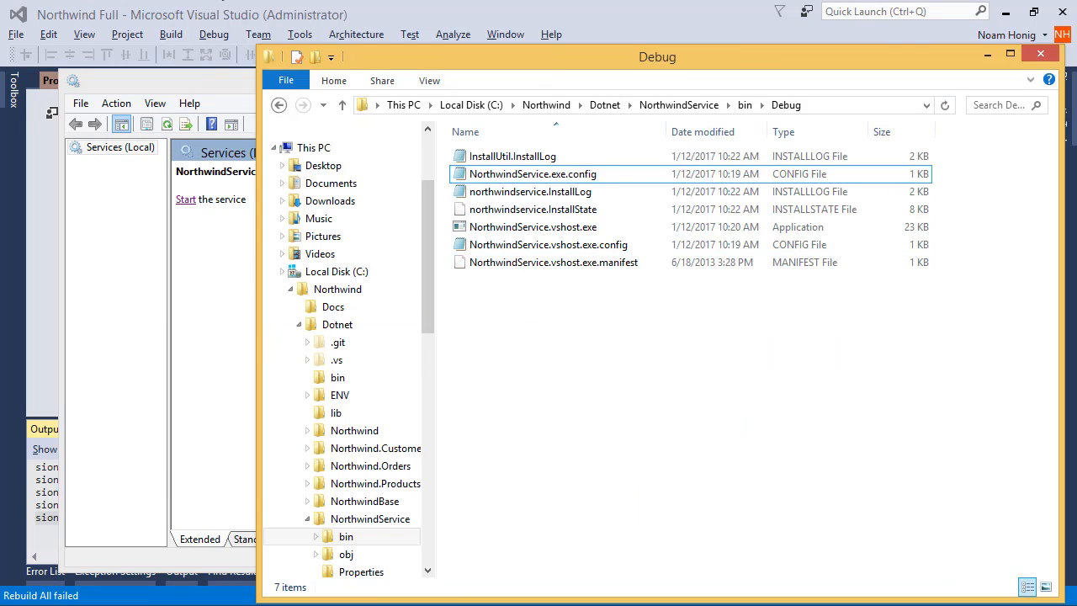
Build the NorthwindService project in Visual Studio and start NorthwindService in the Services window
click(236, 19)
right_click(806, 371)
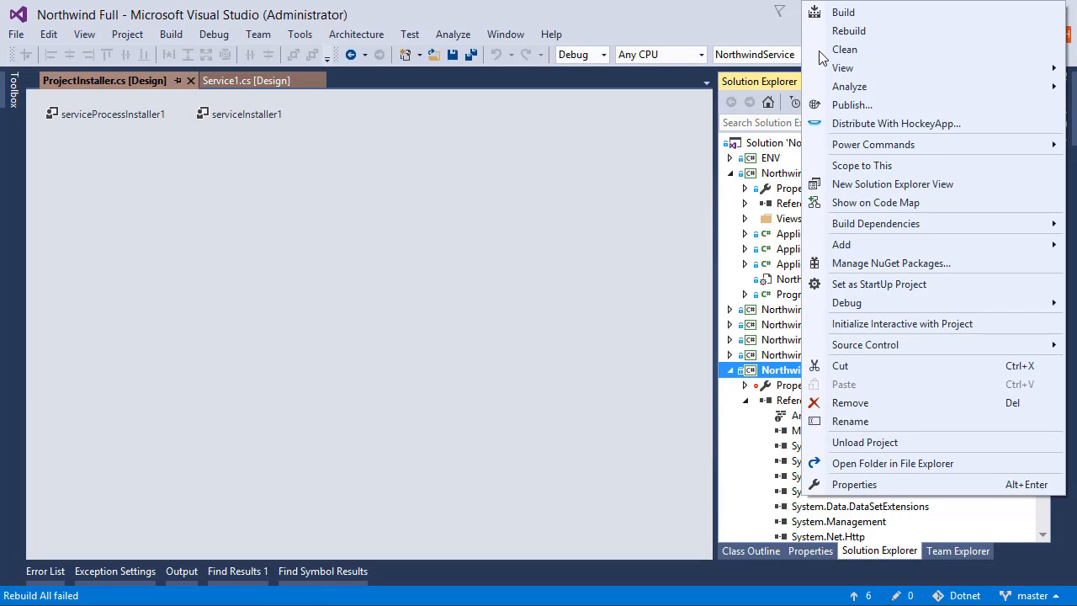
click(847, 13)
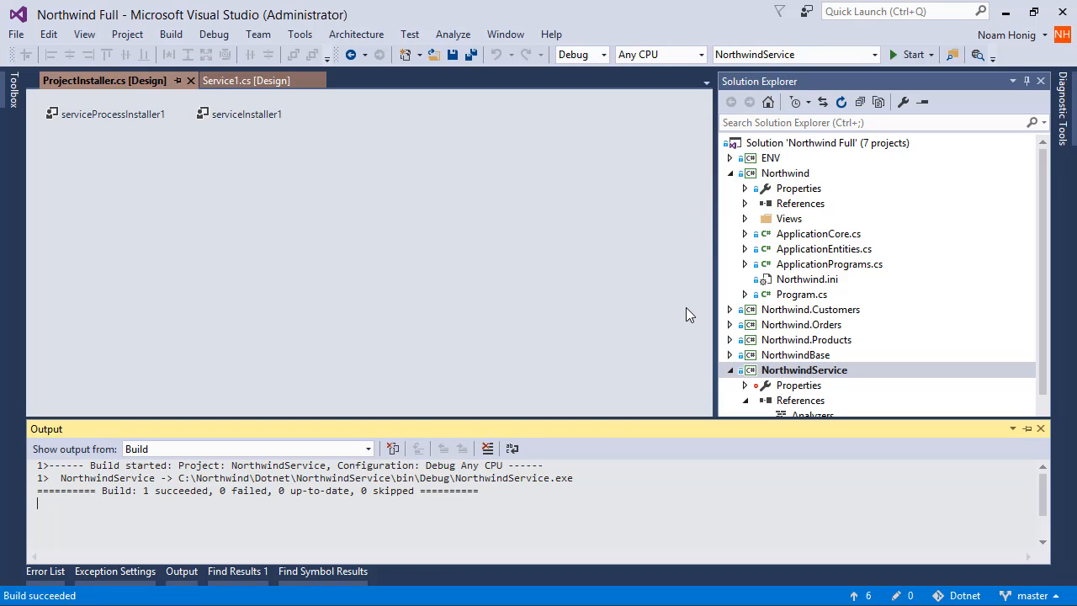
key(alt+Tab)
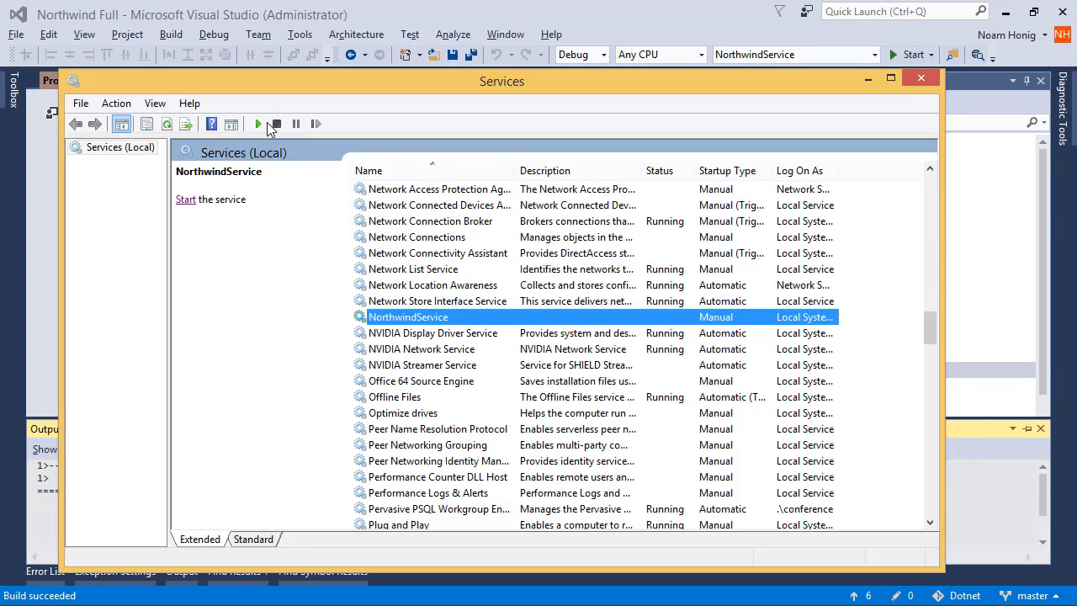
click(262, 123)
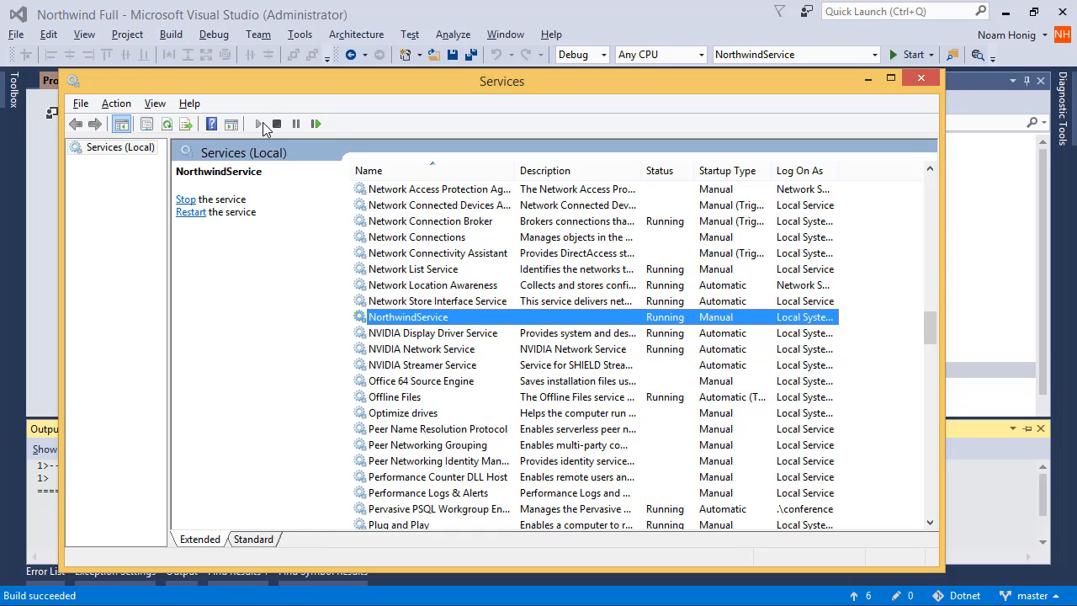
Switch to the Command Prompt and stop the service by running "net stop northwindservice"
key(alt+Tab)
key(Tab)
key(Tab)
key(Tab)
key(Tab)
key(Tab)
key(Tab)
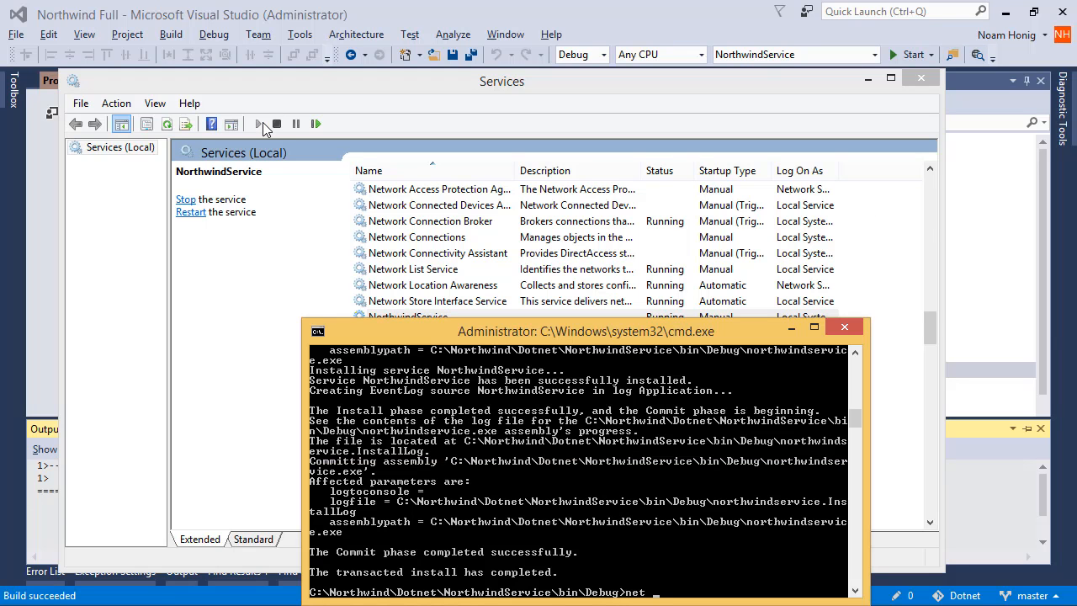
text(net stop northwindservice)
key(Return)
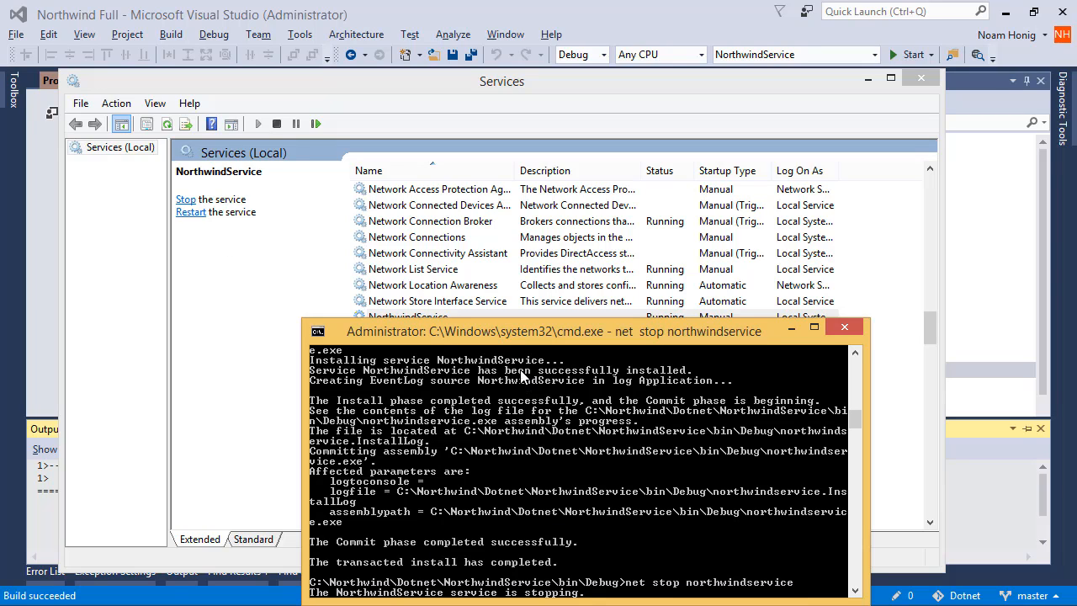
Move the Command Prompt window slightly up and start the service with "net start northwindservice"
drag(513, 338, 528, 305)
text(n)
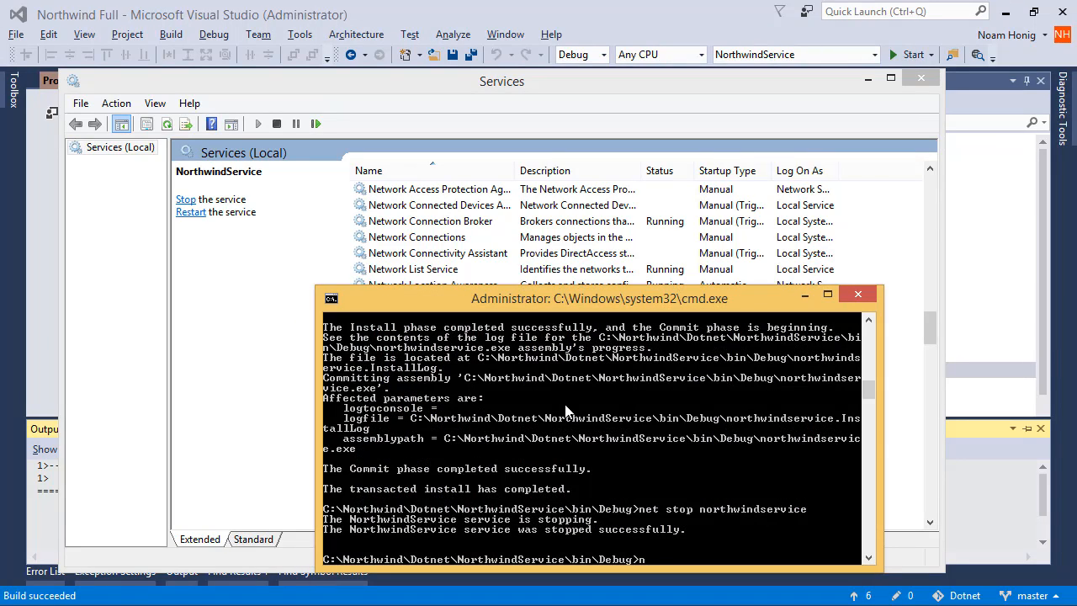
text(et start northwindservice)
key(Return)
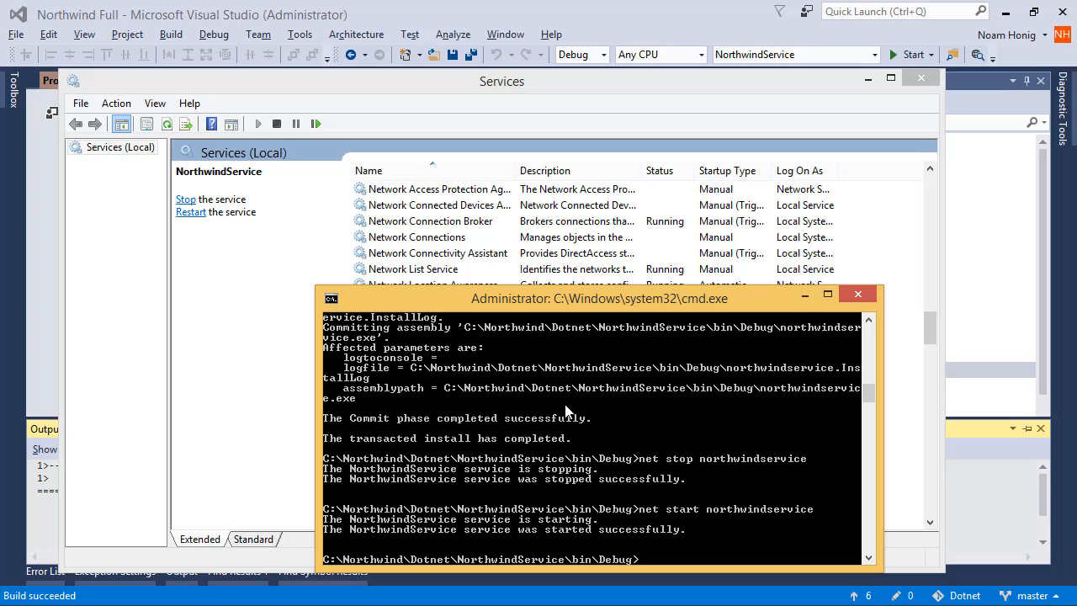
drag(266, 419, 314, 455)
mouse_move(233, 554)
mouse_down()
mouse_move(312, 510)
mouse_move(306, 535)
mouse_up()
key(Escape)
In Visual Studio, open the NorthwindService project's build event properties and enter "net stop northwindService" as the pre-build event command line
click(652, 20)
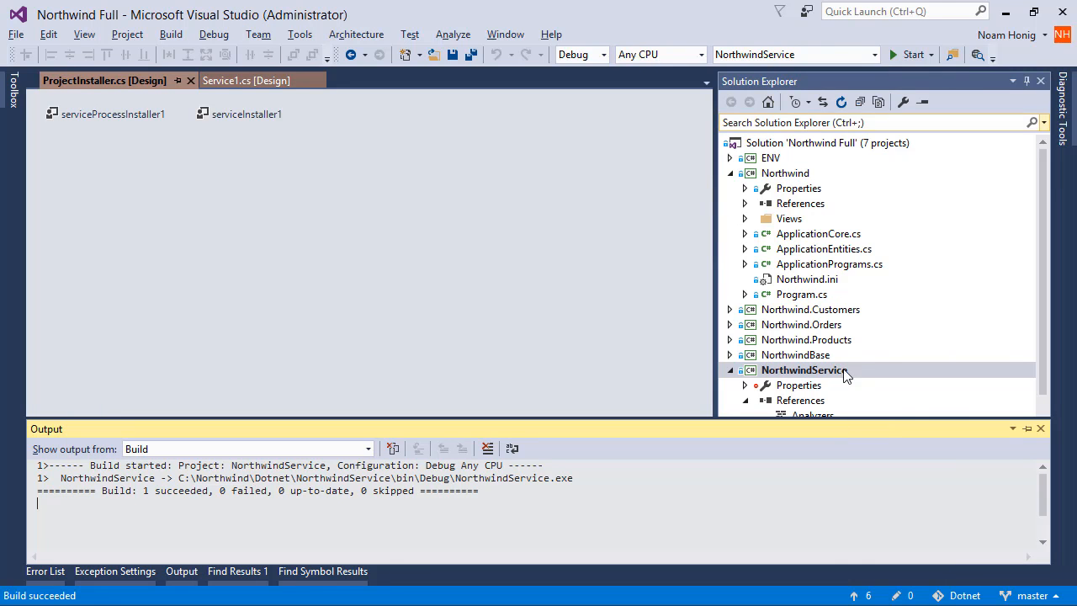
click(802, 373)
right_click(802, 374)
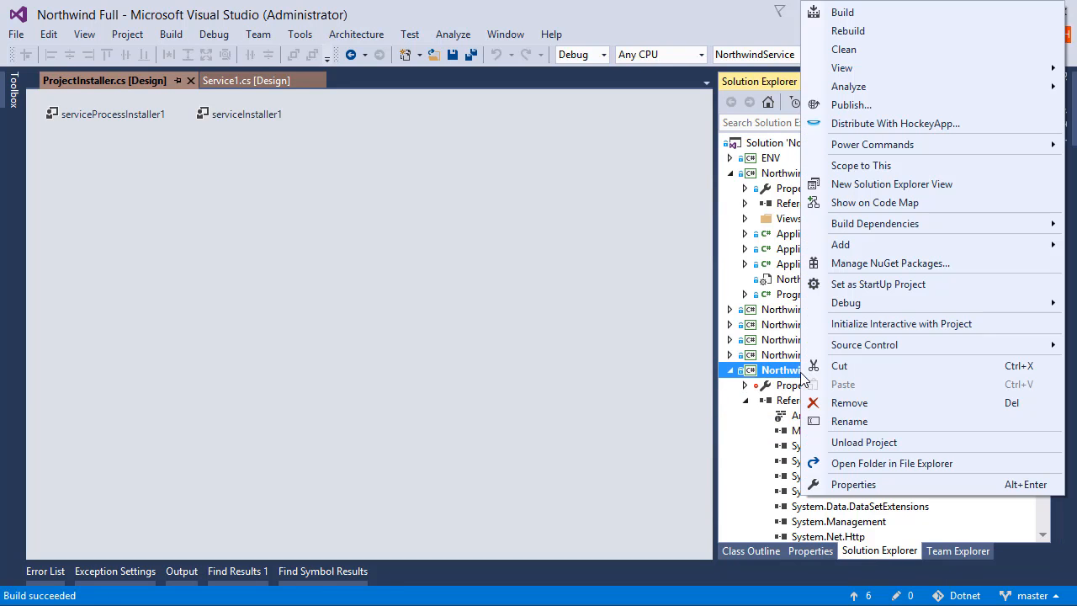
click(872, 485)
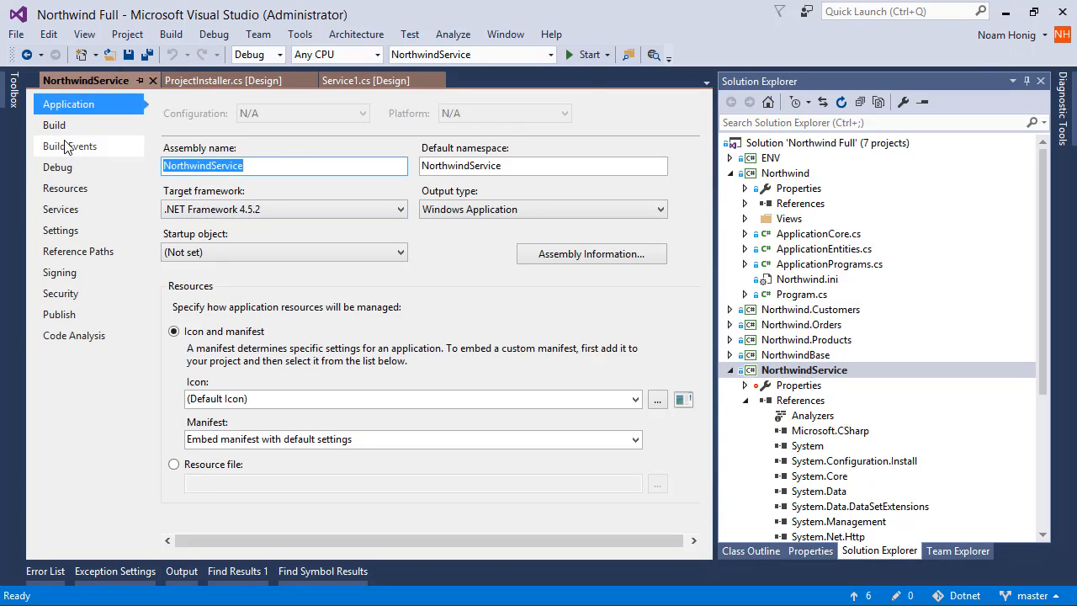
click(69, 146)
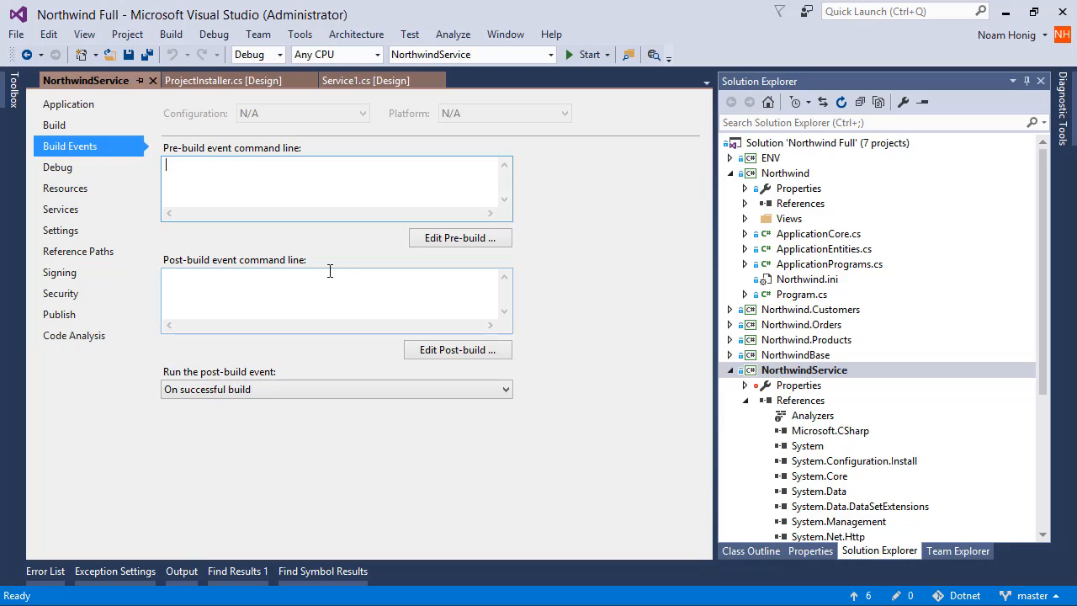
text(net stop northwindService)
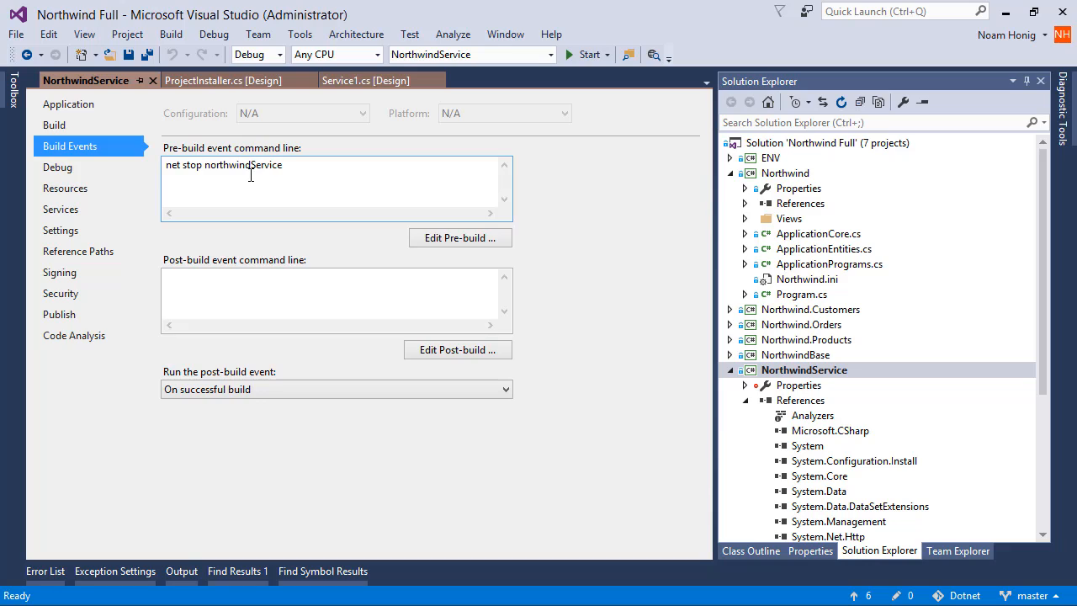
Copy the pre-build command into the post-build event command line and change it to "net start northwindService"
key(ctrl+a)
key(ctrl+c)
key(Tab)
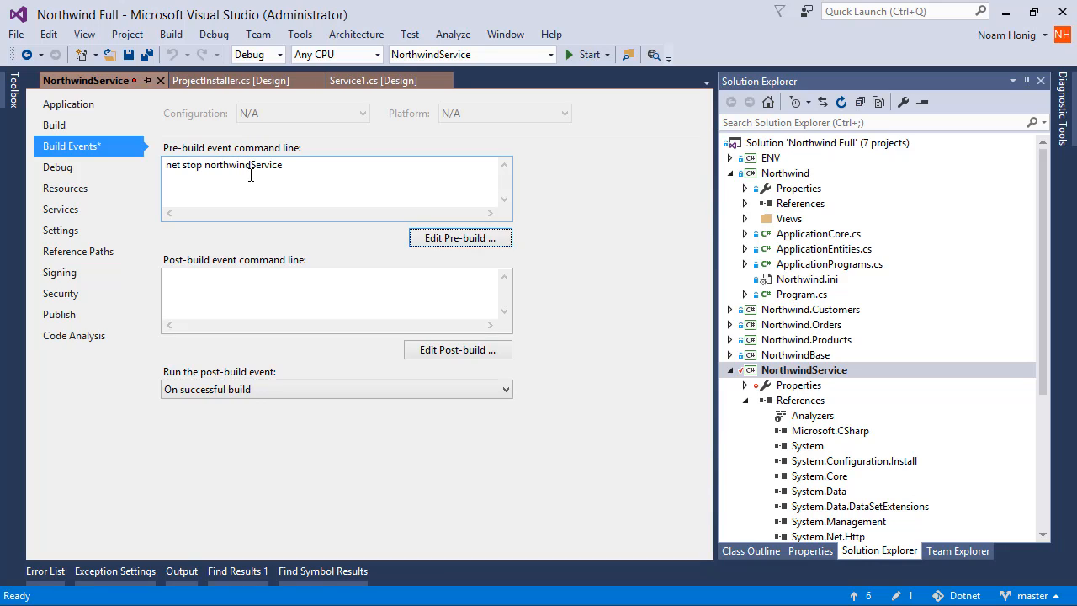
key(Tab)
key(ctrl+v)
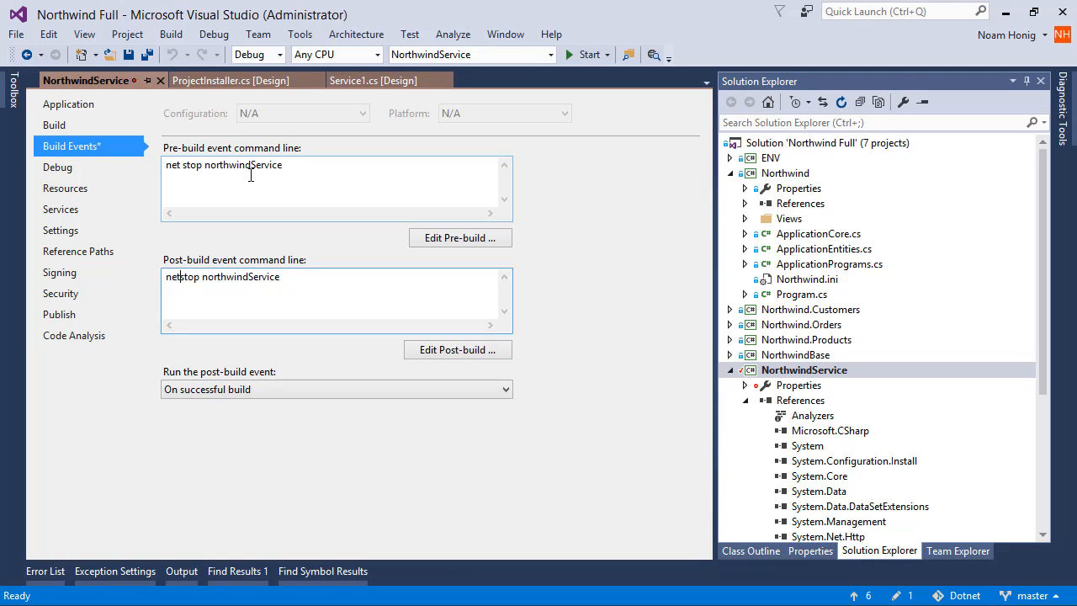
key(Delete)
key(Delete)
key(Delete)
key(Delete)
key(Delete)
text(start)
Build the NorthwindService project and examine the service stop and start lines in the build output
right_click(762, 377)
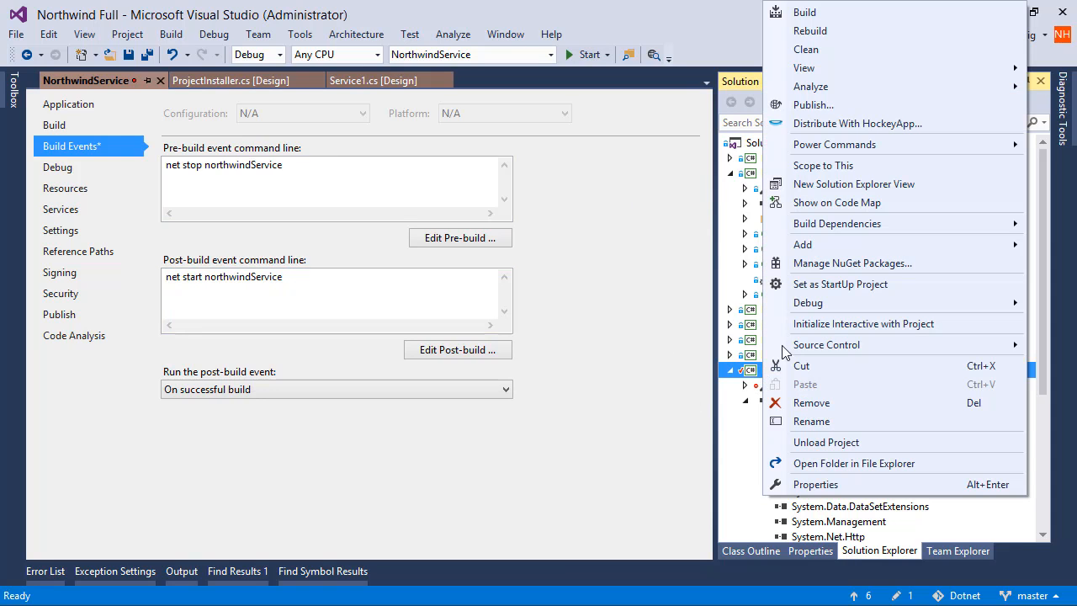
click(810, 13)
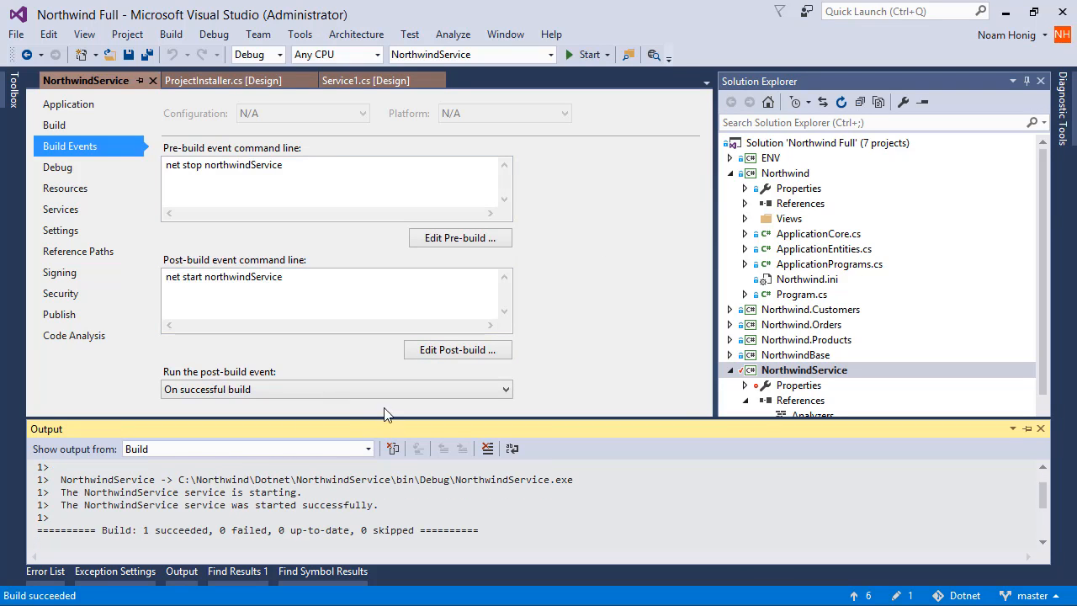
scroll(258, 506, up, 1)
drag(150, 478, 403, 489)
drag(226, 516, 373, 541)
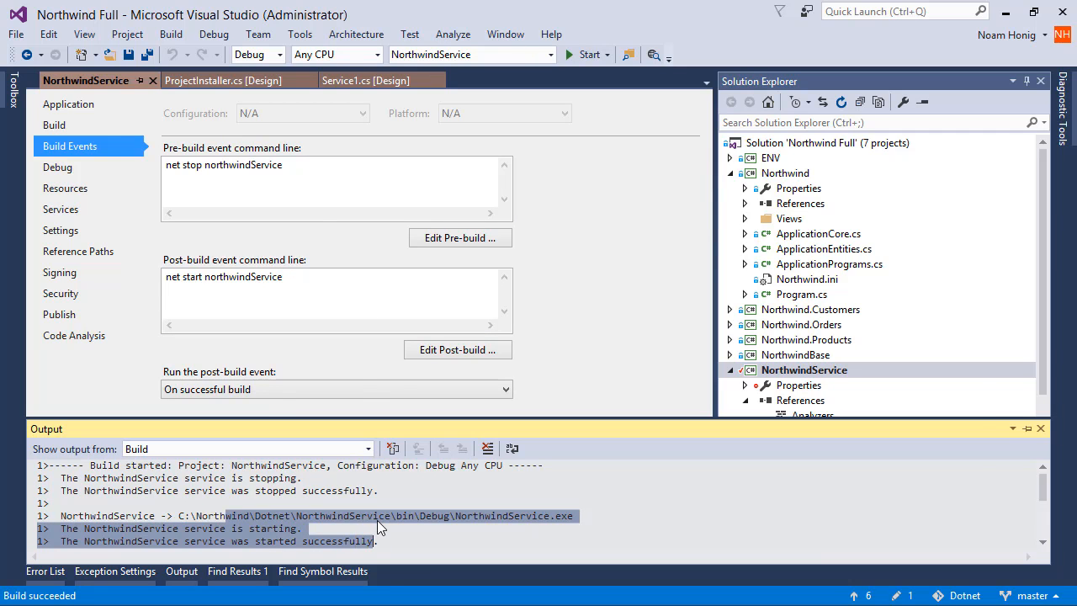
Switch to the Services window and stop NorthwindService manually
key(alt+Tab)
key(alt+Tab)
key(alt+Tab)
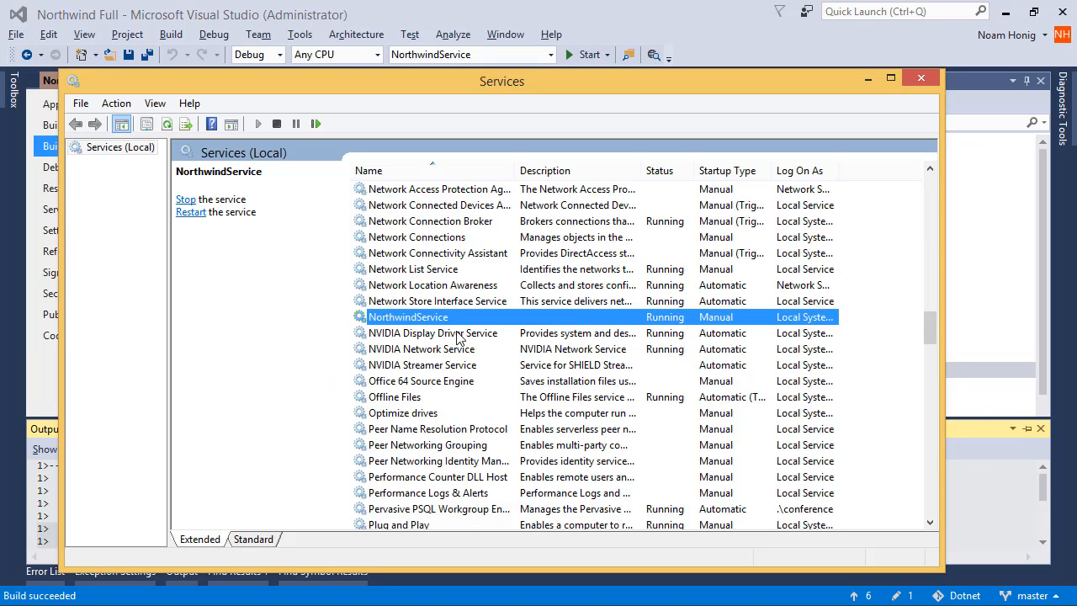
click(276, 124)
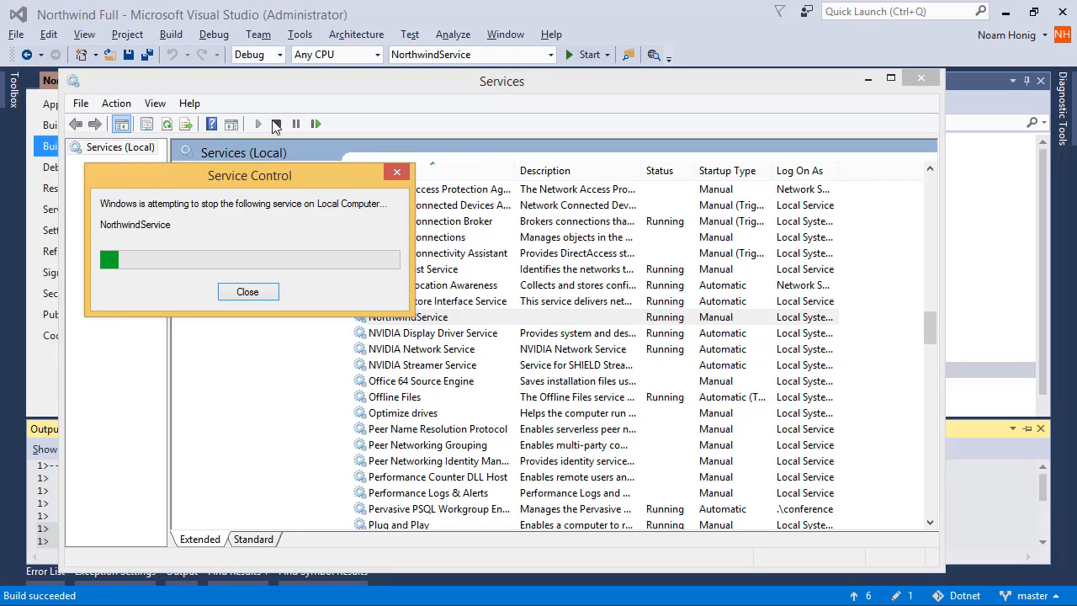
Return to Visual Studio and build the NorthwindService project again with the service stopped
click(742, 47)
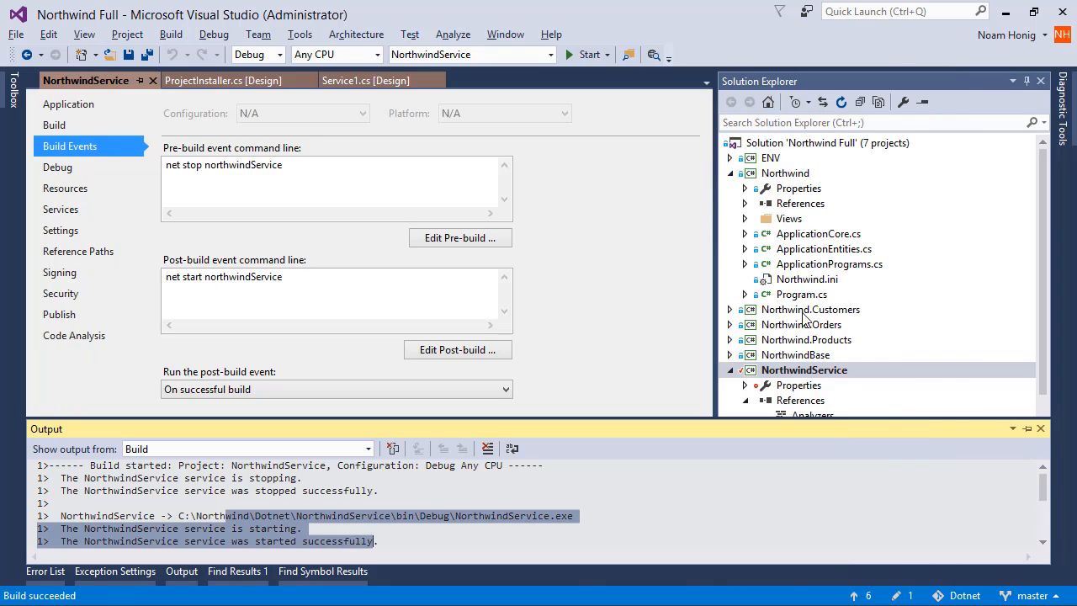
right_click(814, 371)
click(592, 14)
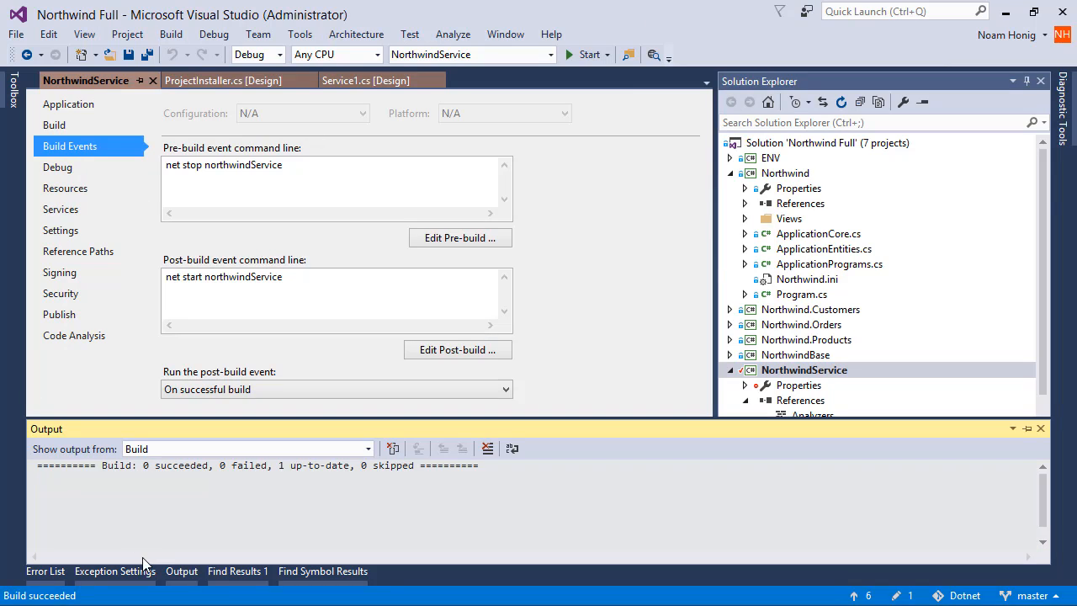
Rebuild the NorthwindService project and examine the service stop lines in the build output
click(183, 579)
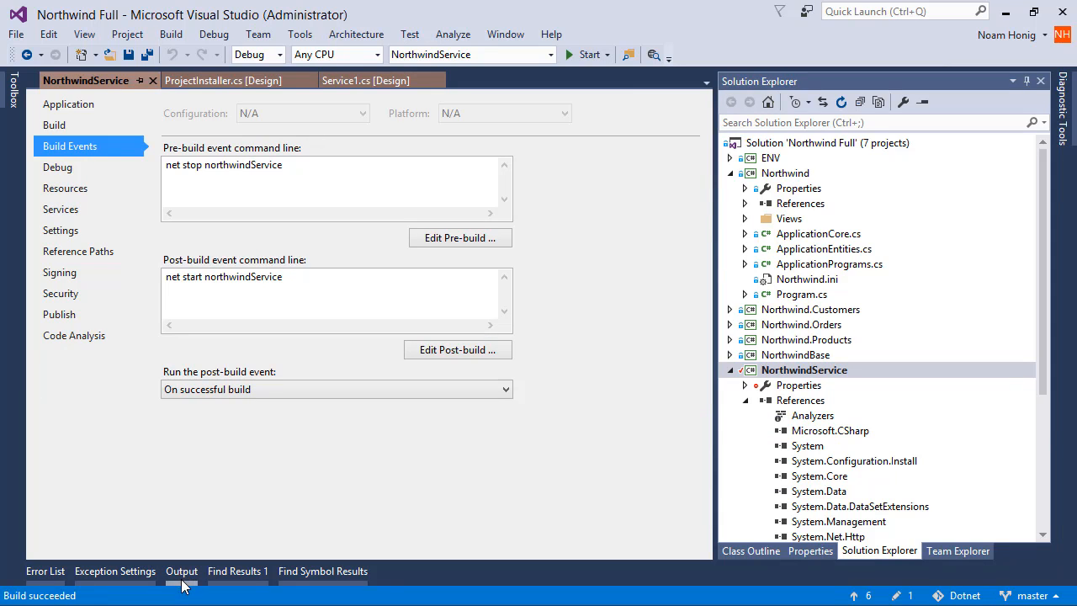
right_click(776, 372)
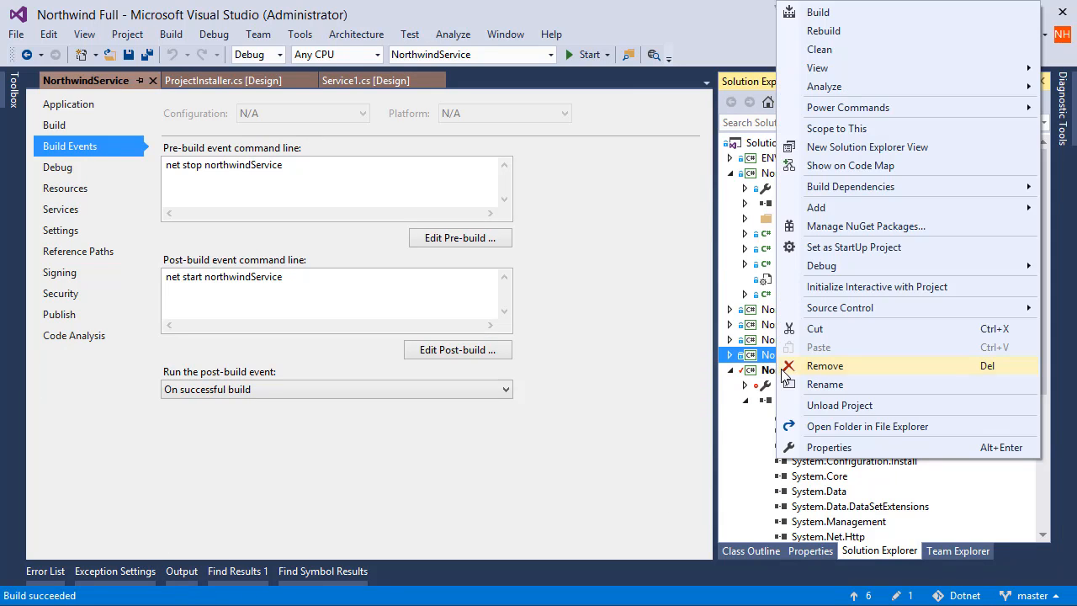
click(773, 377)
right_click(764, 377)
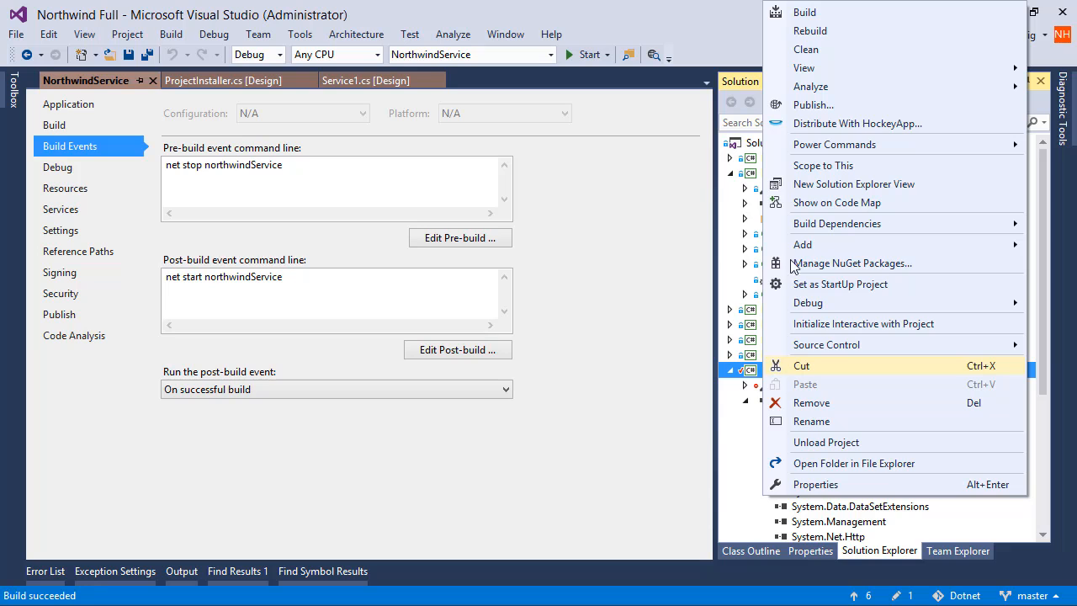
click(811, 29)
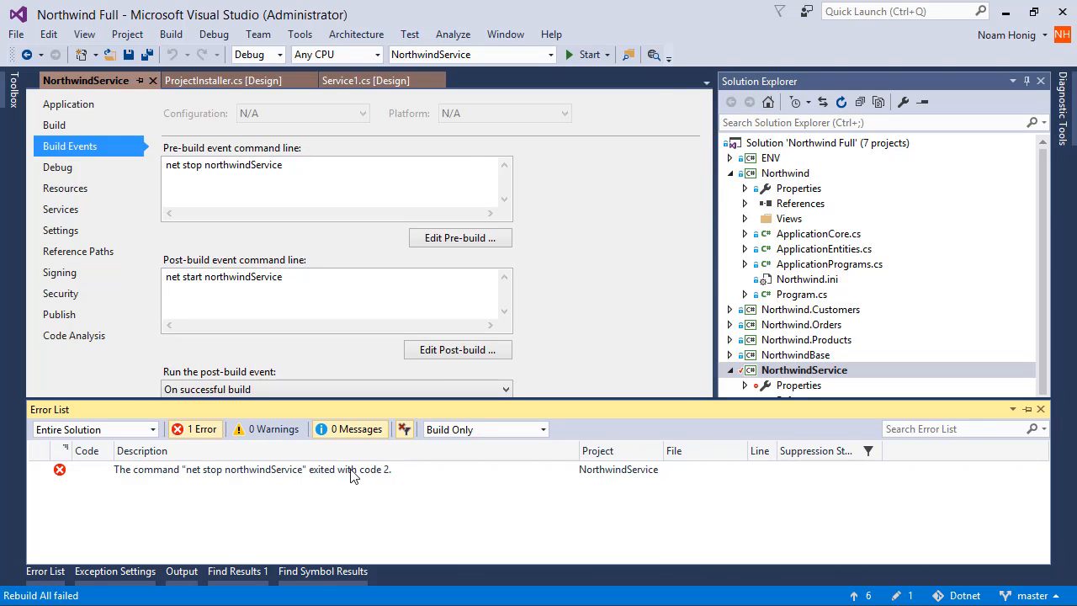
click(145, 576)
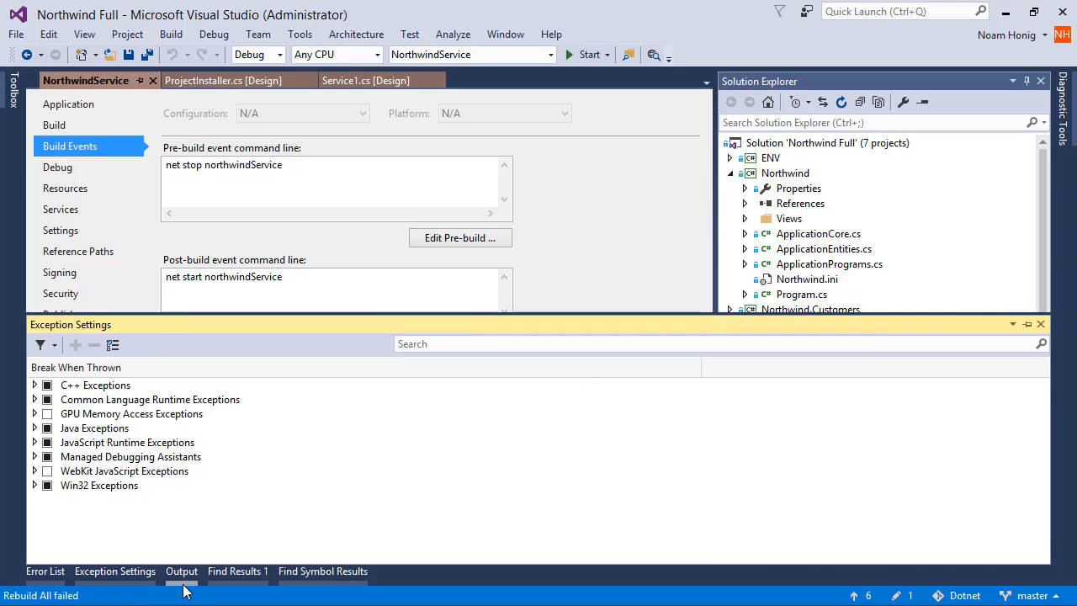
click(181, 571)
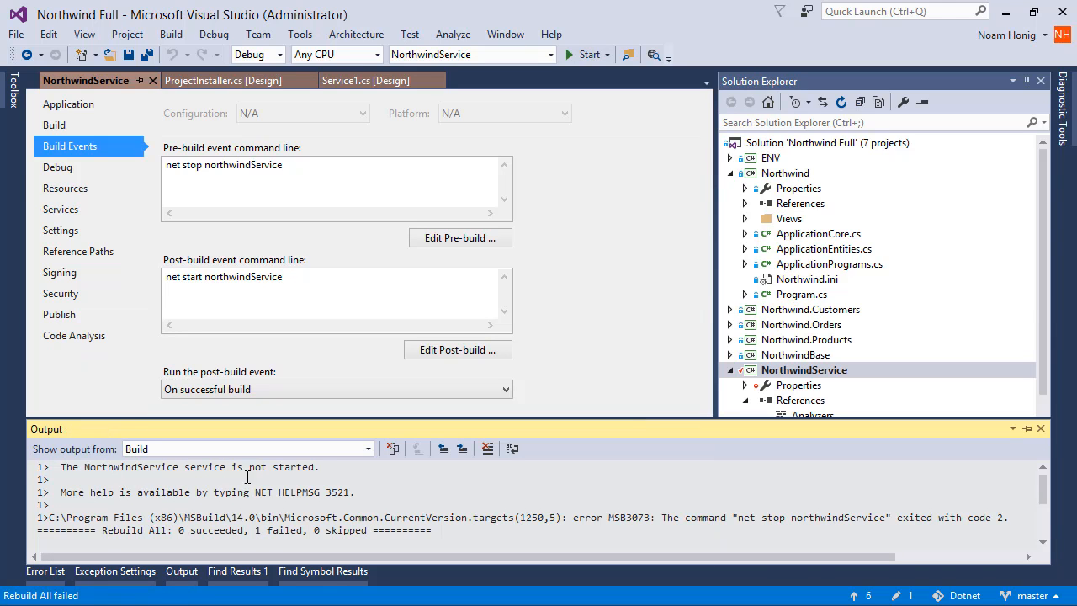
key(shift+End)
key(shift+Down)
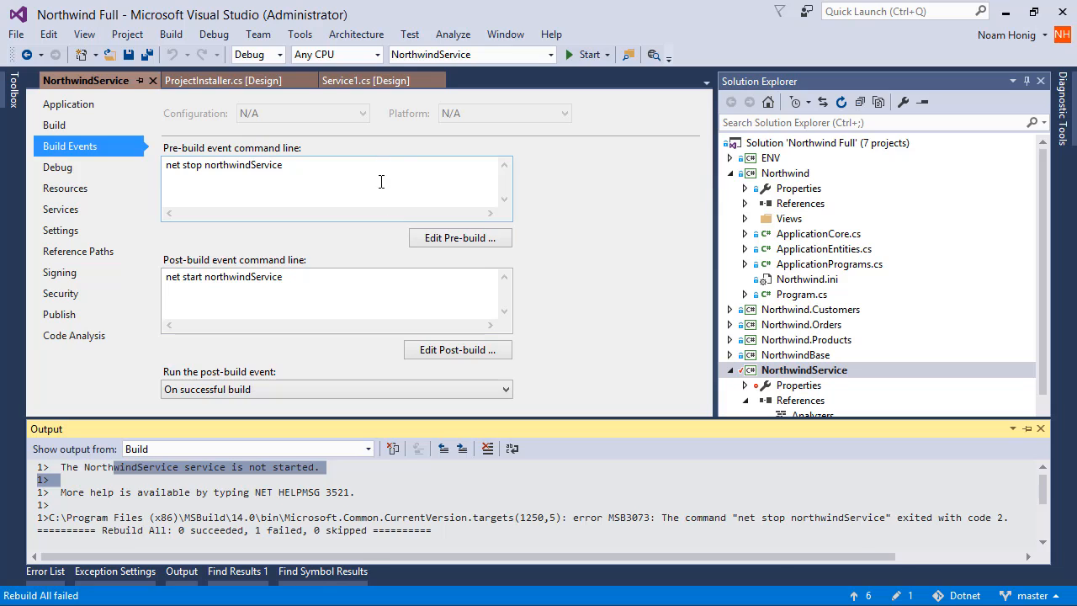
Add the line "exit 0" below the stop command in the pre-build event and build the NorthwindService project
click(383, 184)
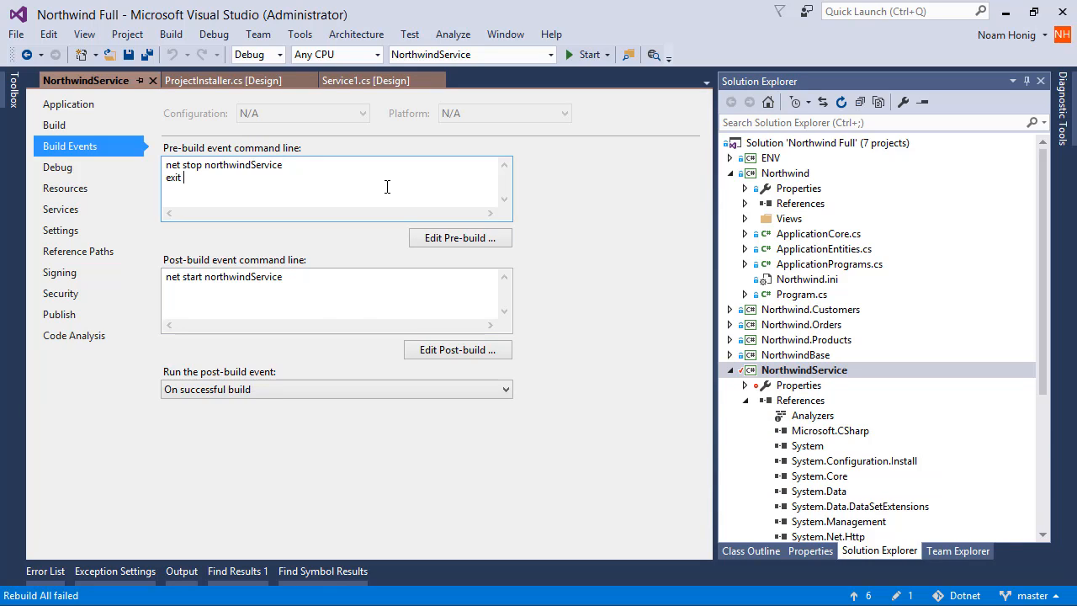
right_click(783, 370)
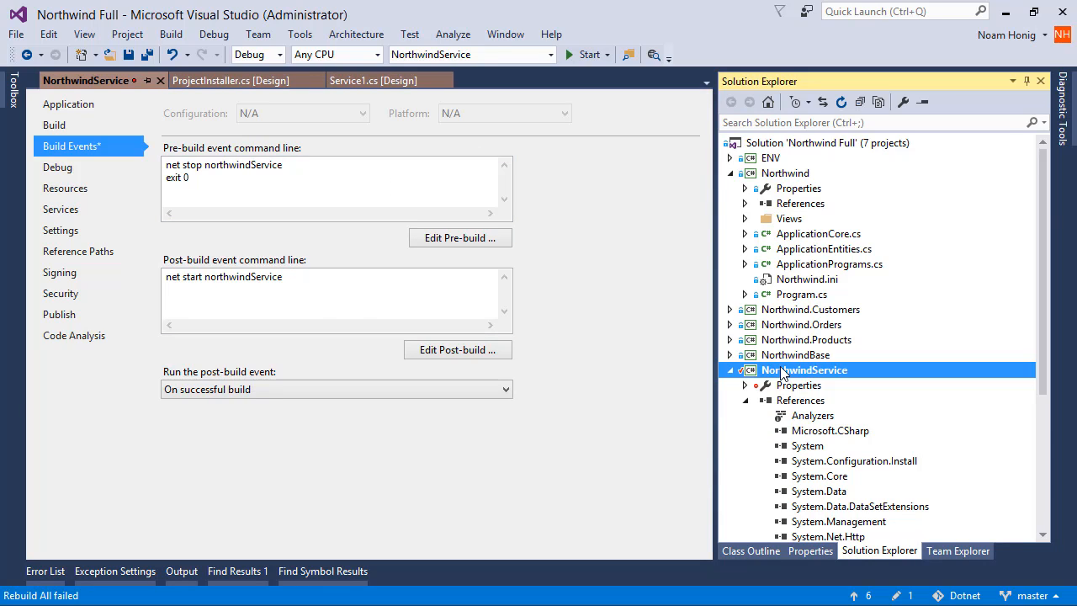
click(825, 12)
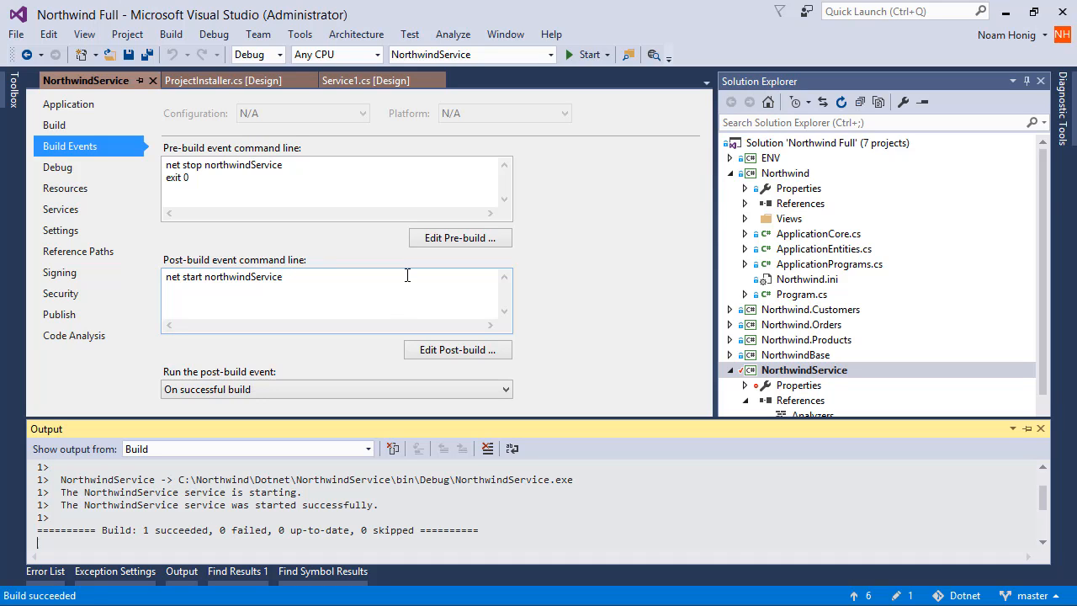
Compare the changed NorthwindService.csproj with its last committed version and examine the added build event entries
click(904, 595)
click(836, 312)
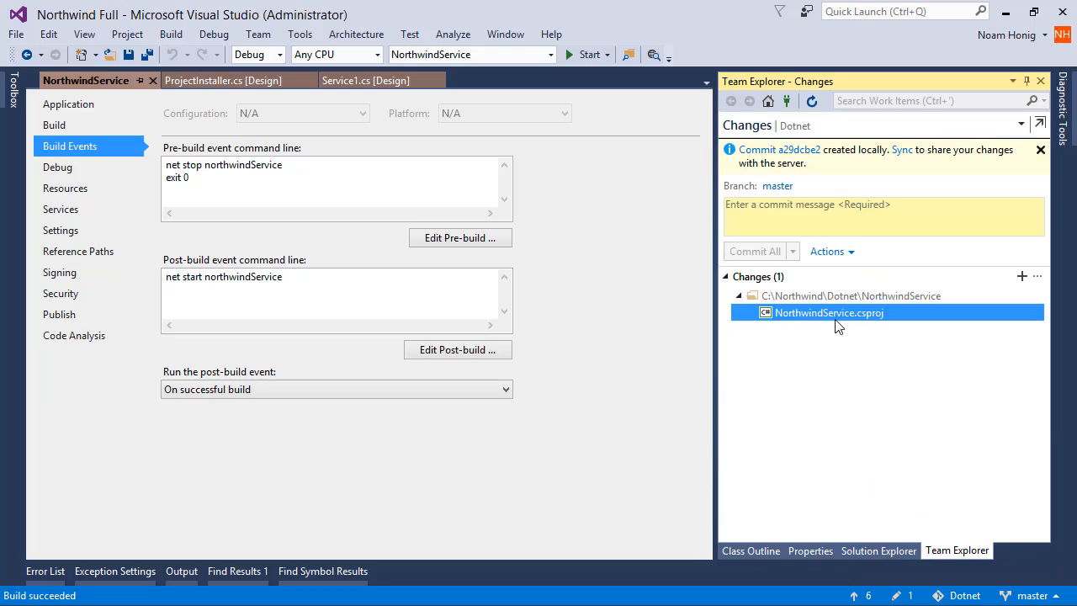
right_click(836, 313)
click(884, 371)
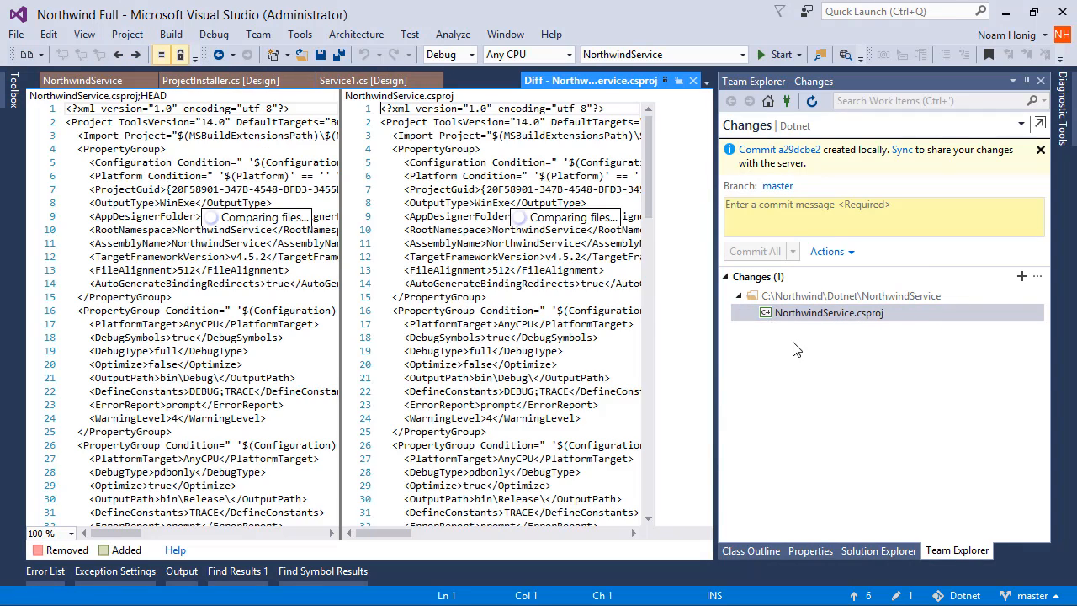
mouse_move(386, 539)
mouse_down()
mouse_move(431, 539)
mouse_move(376, 541)
mouse_up()
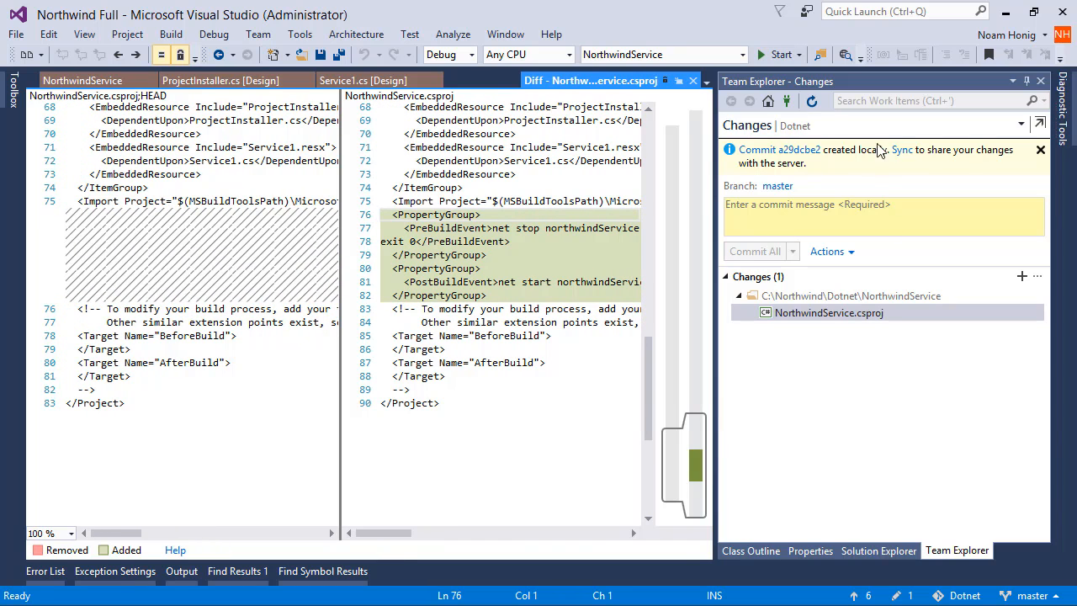
Enter the commit message "Adding pre and post build events to stop and start the service"
click(852, 225)
text(Adding p)
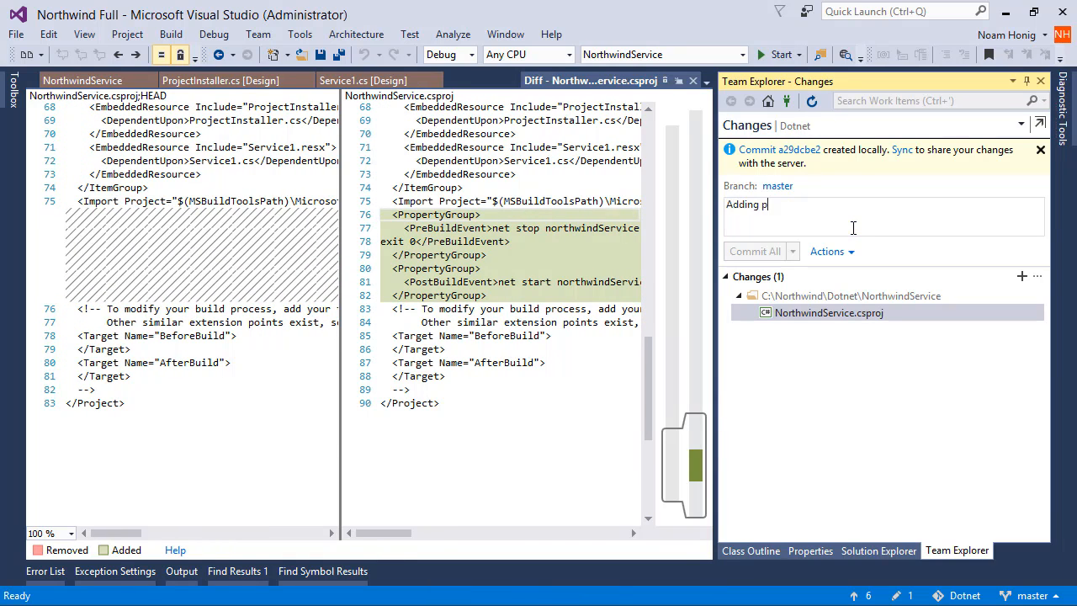
text(re and post build events to stop and st)
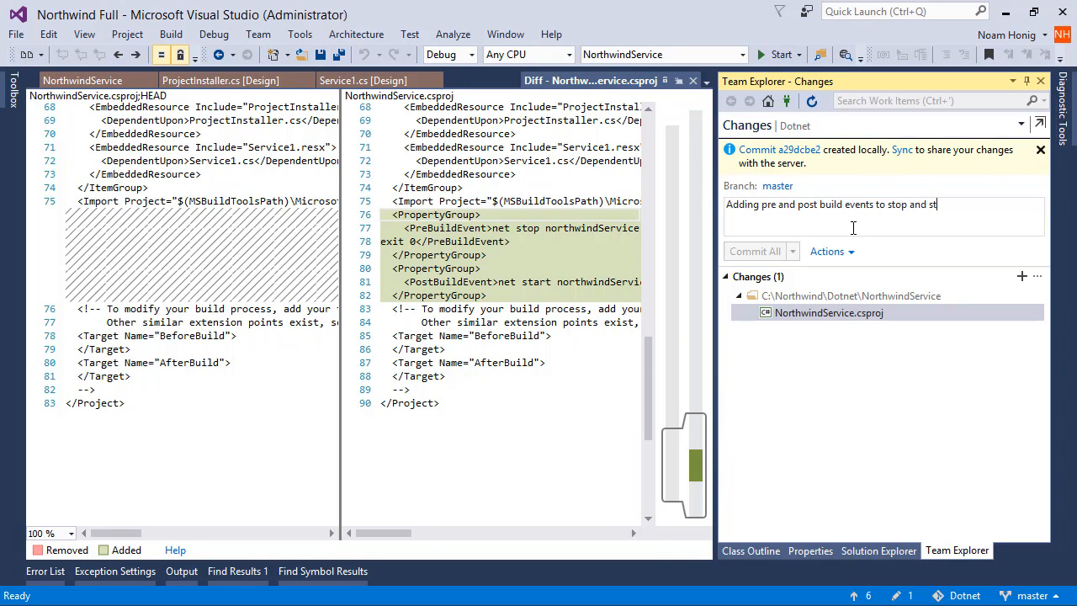
text(art the service)
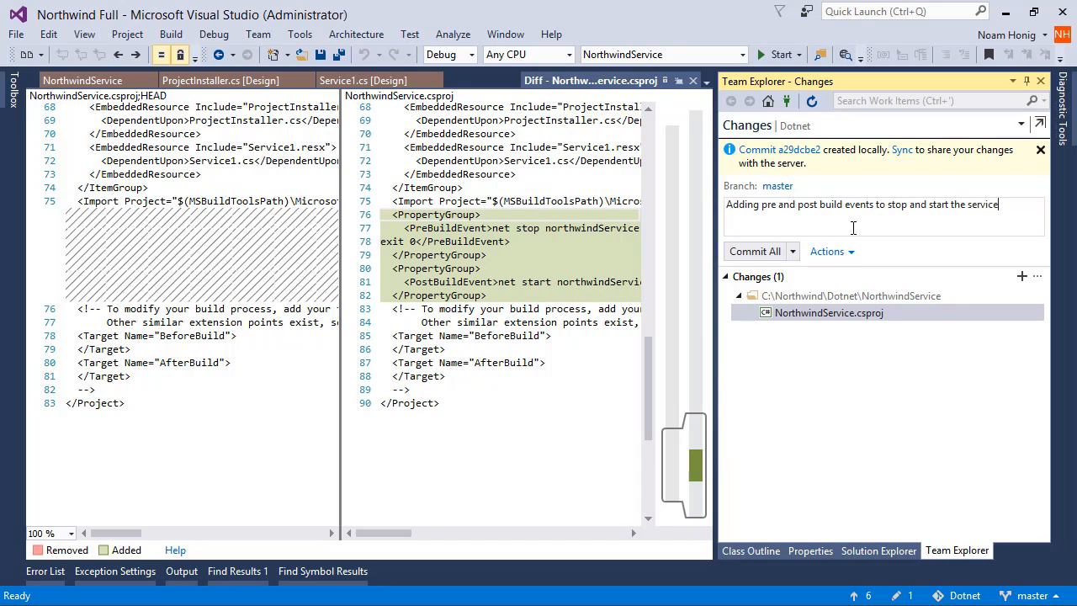